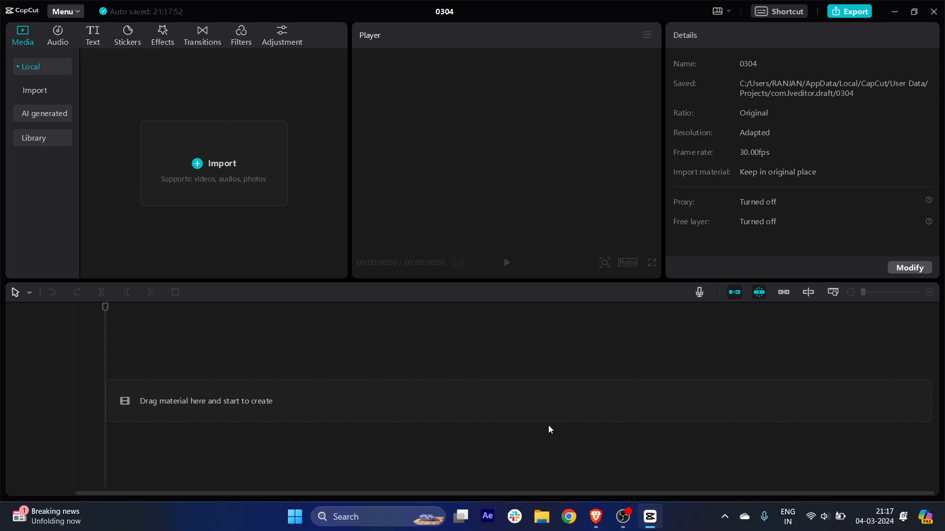
Switch to File Explorer and preview the background-removed eagle PNG in the Downloads folder
{"action": "left_click", "coordinate": [539, 520]}
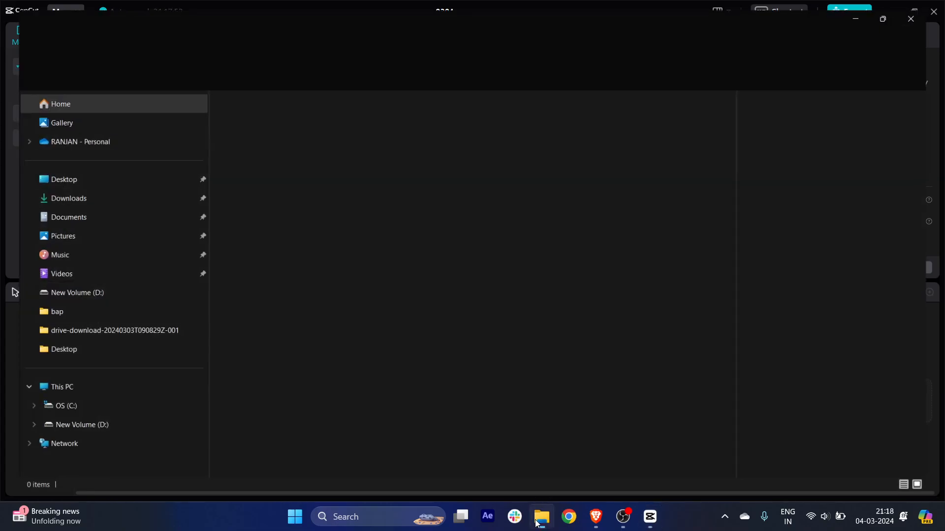
{"action": "left_click", "coordinate": [112, 197]}
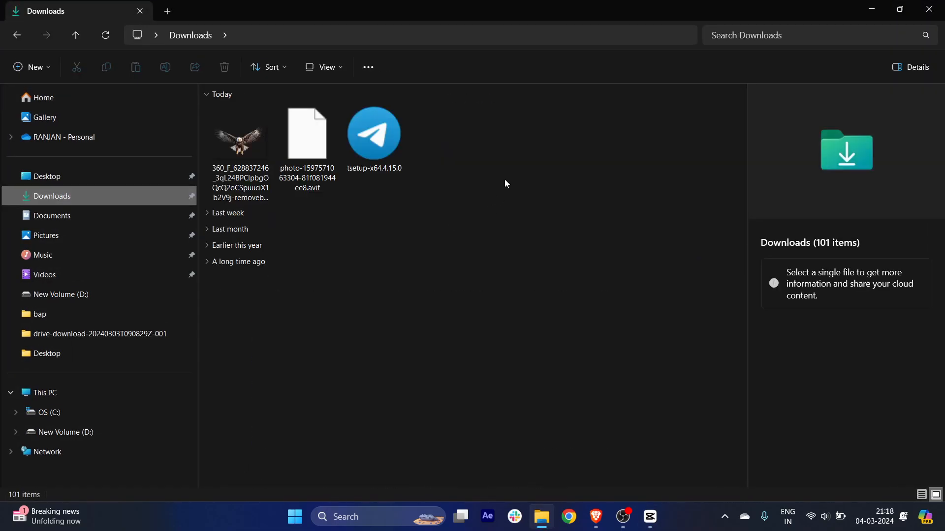
{"action": "left_click", "coordinate": [246, 163]}
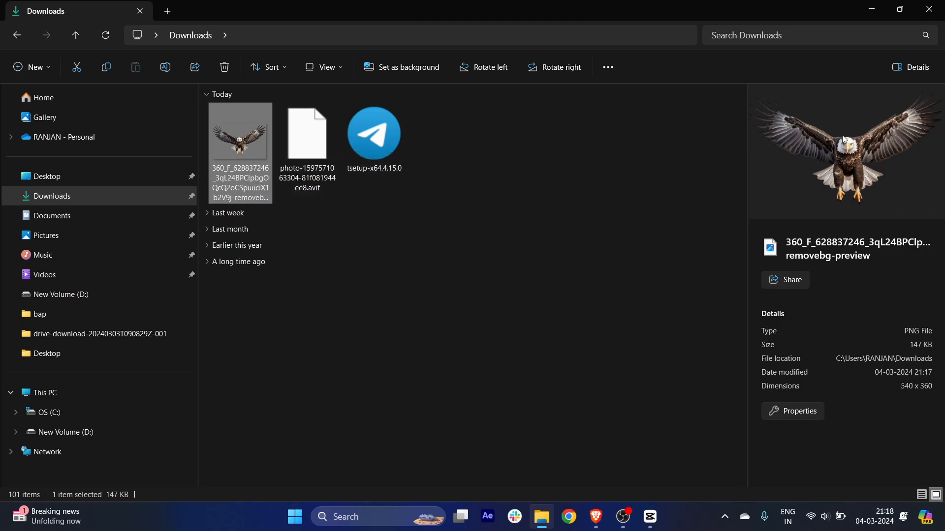
Switch to the Brave browser and search Google Images for "sky" in a new tab
{"action": "mouse_move", "coordinate": [596, 516]}
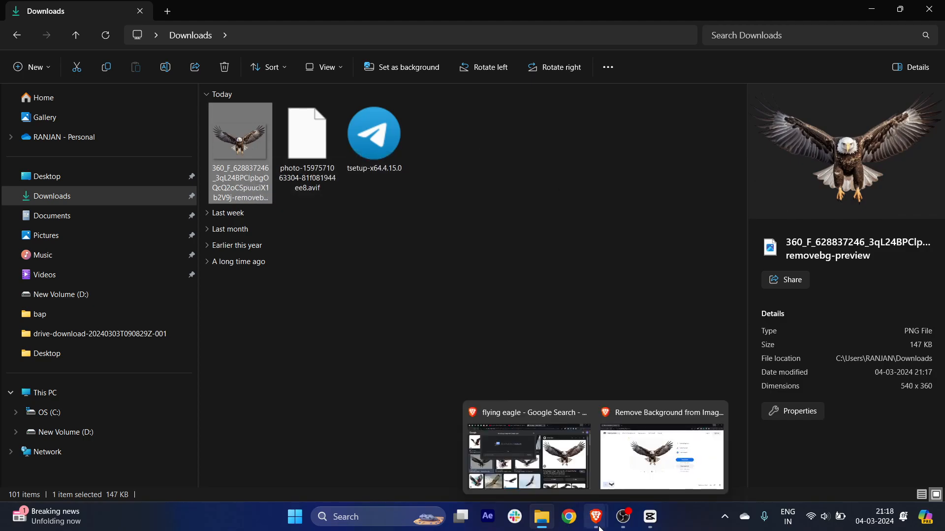
{"action": "left_click", "coordinate": [662, 455]}
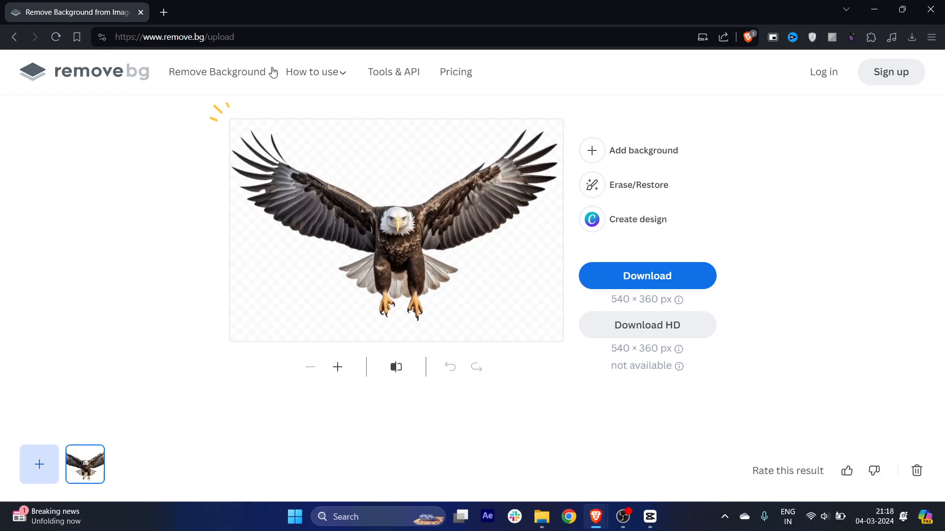
{"action": "left_click", "coordinate": [164, 12]}
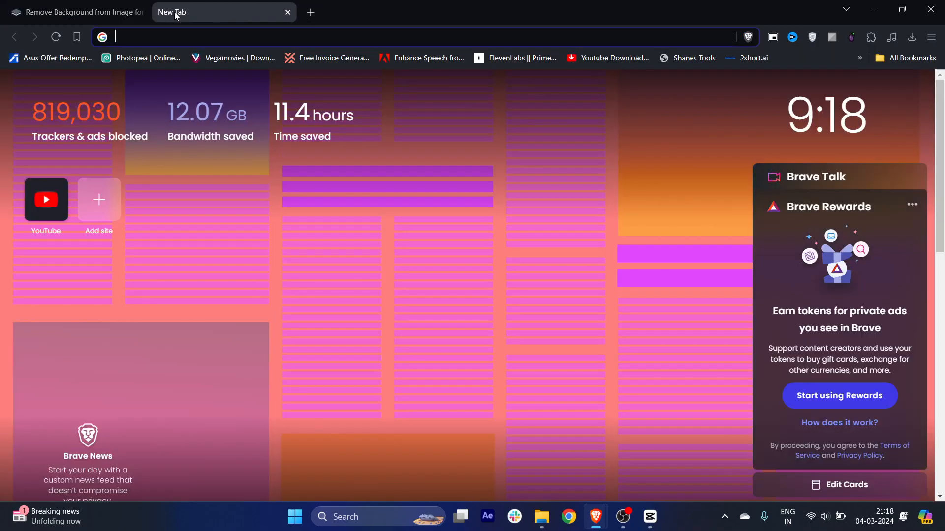
{"action": "type", "text": "sky"}
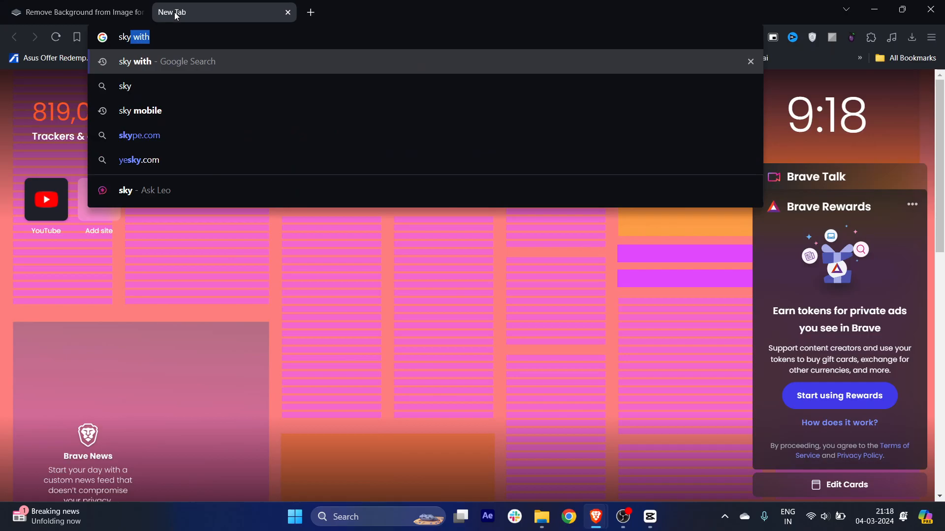
{"action": "key", "text": "Delete"}
{"action": "key", "text": "Return"}
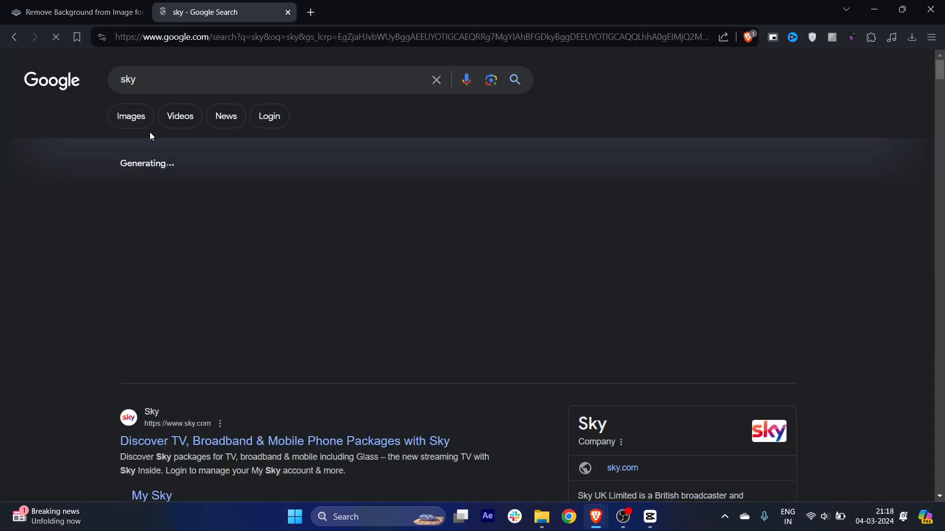
{"action": "left_click", "coordinate": [132, 120]}
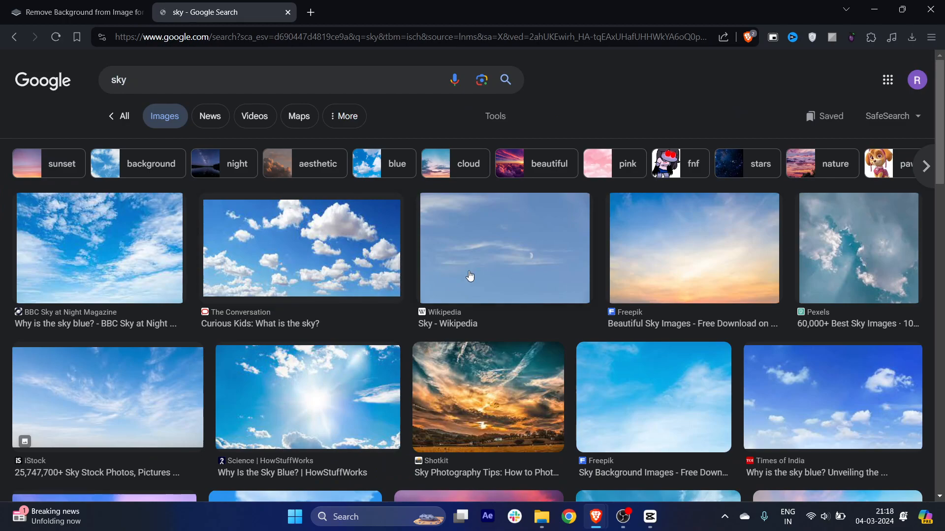
Save the blue sky image from BBC Sky at Night Magazine as why-sky-blue-2db86ae.webp
{"action": "scroll", "coordinate": [568, 273], "scroll_direction": "down", "scroll_amount": 3}
{"action": "scroll", "coordinate": [492, 285], "scroll_direction": "up", "scroll_amount": 2}
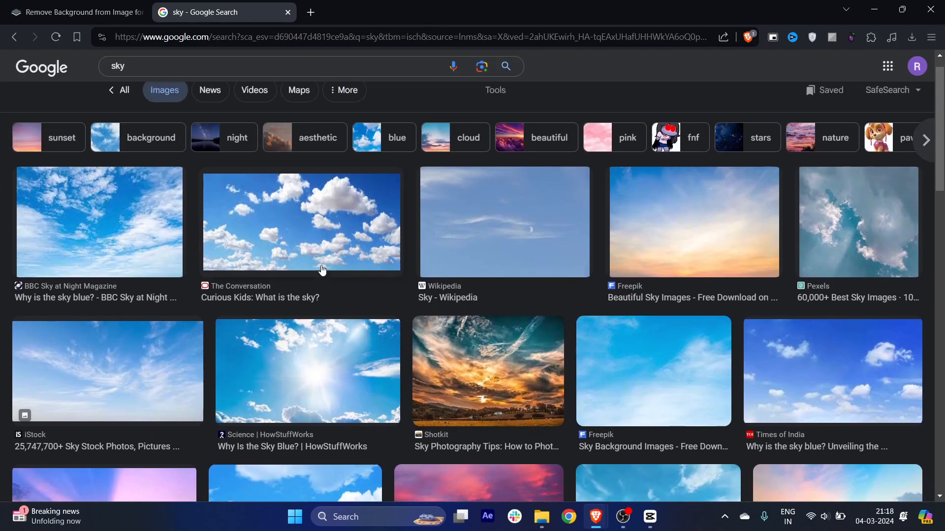
{"action": "left_click", "coordinate": [69, 234]}
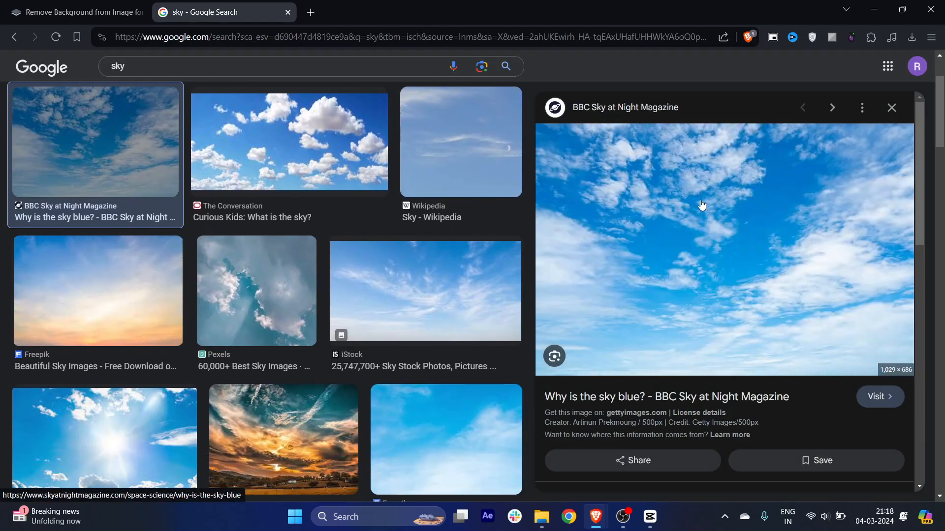
{"action": "right_click", "coordinate": [686, 163]}
{"action": "left_click", "coordinate": [746, 324]}
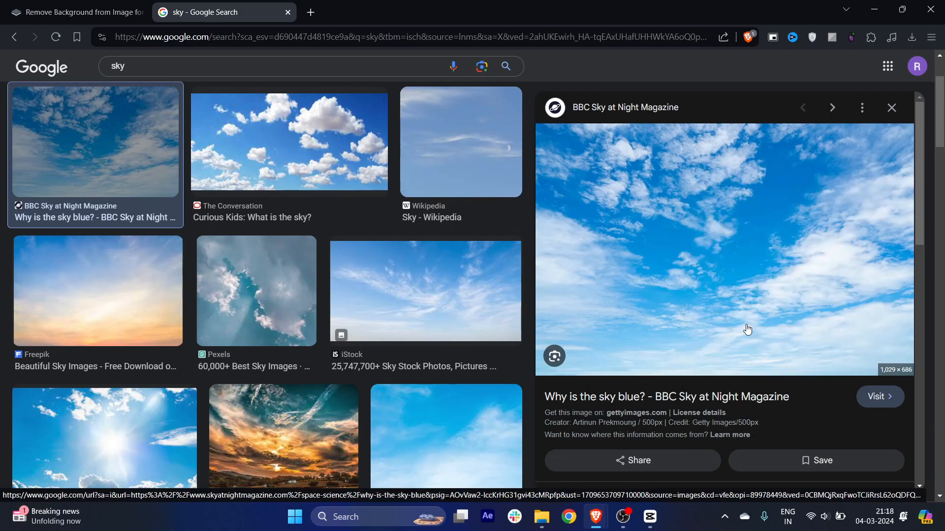
{"action": "left_click", "coordinate": [839, 480]}
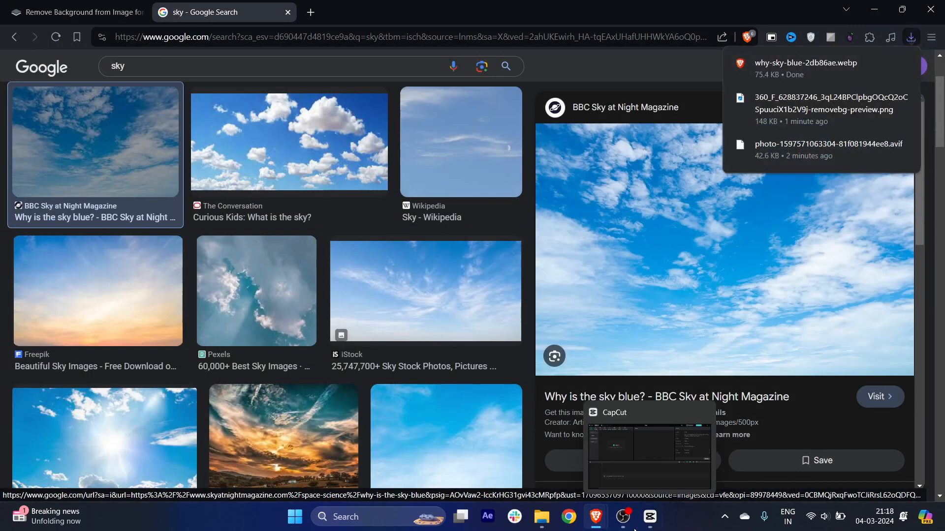
Switch to CapCut and import the blue sky image and the eagle PNG from Downloads
{"action": "left_click", "coordinate": [650, 528]}
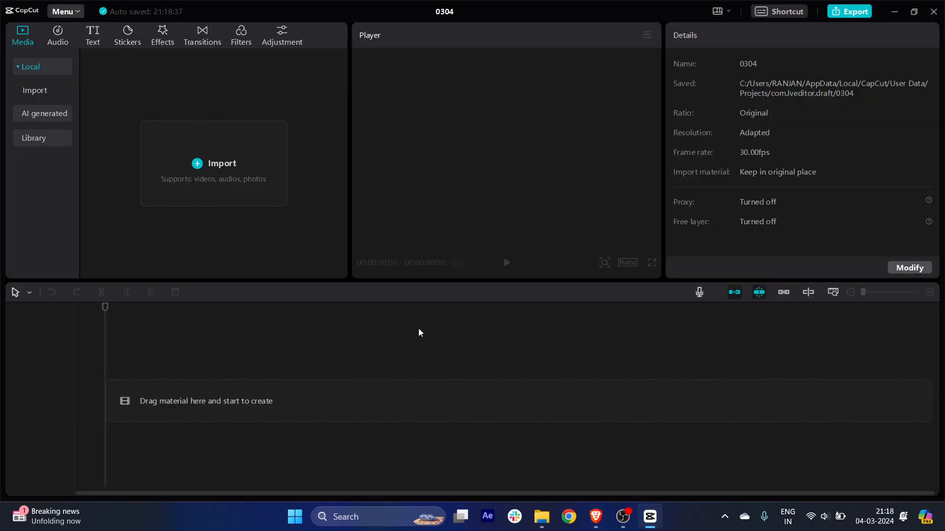
{"action": "left_click", "coordinate": [216, 169]}
{"action": "left_click", "coordinate": [70, 183]}
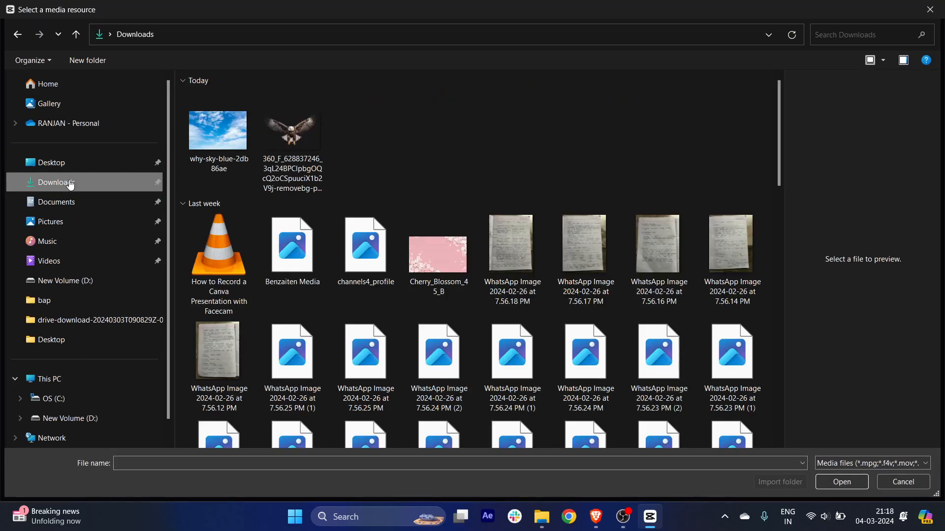
{"action": "left_click_drag", "start_coordinate": [383, 146], "coordinate": [208, 135]}
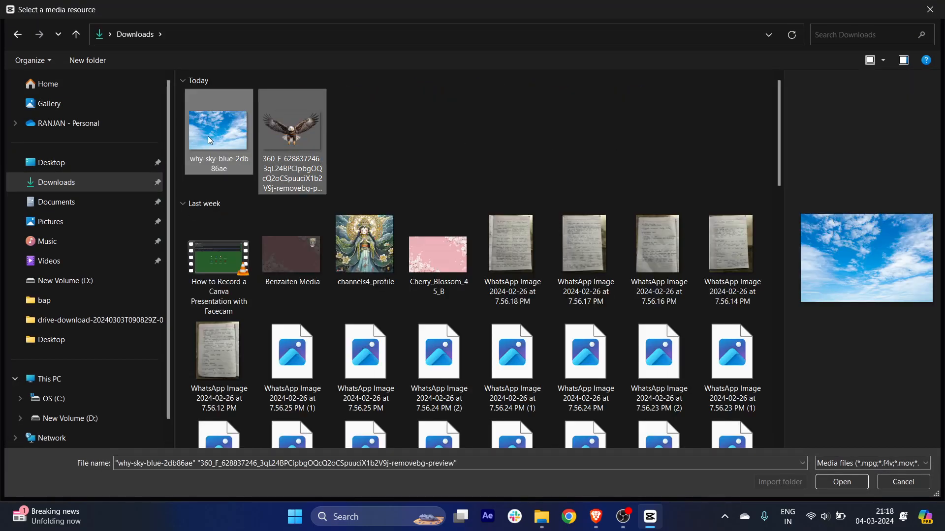
{"action": "left_click", "coordinate": [837, 481]}
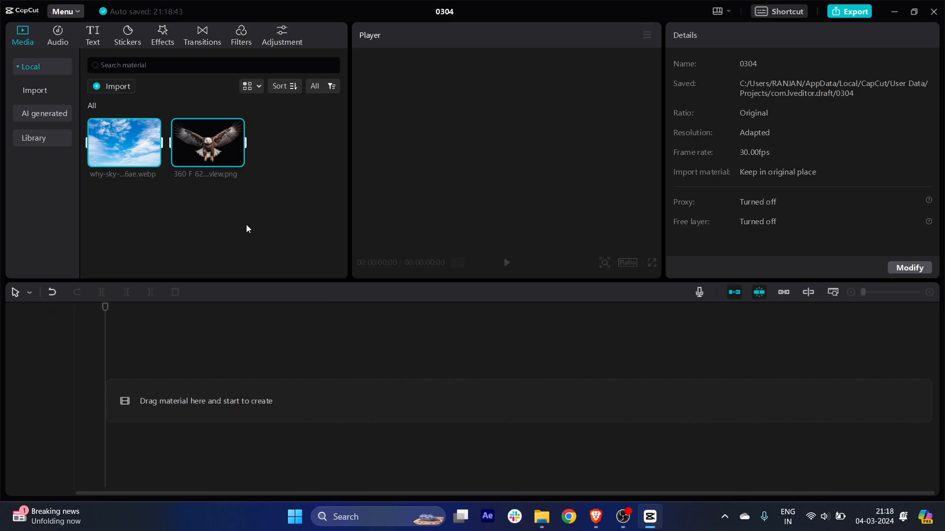
Place the sky image at the start of the timeline and the eagle image on a track above it
{"action": "left_click_drag", "start_coordinate": [143, 166], "coordinate": [110, 401]}
{"action": "left_click", "coordinate": [166, 308]}
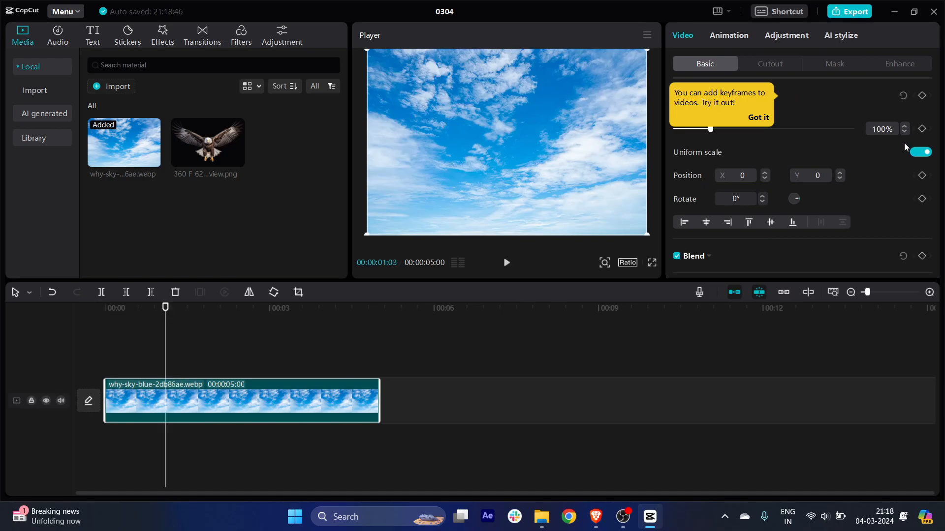
{"action": "scroll", "coordinate": [769, 117], "scroll_direction": "down", "scroll_amount": 3}
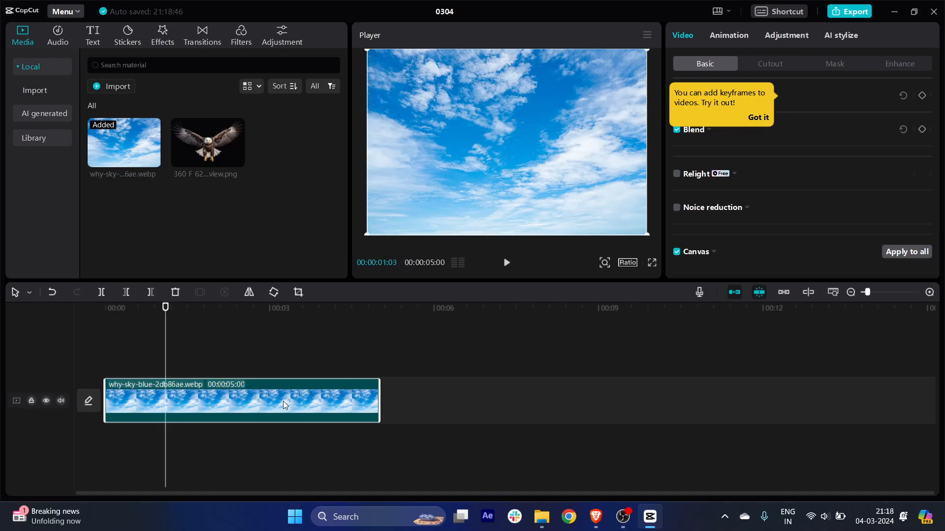
{"action": "left_click", "coordinate": [758, 117]}
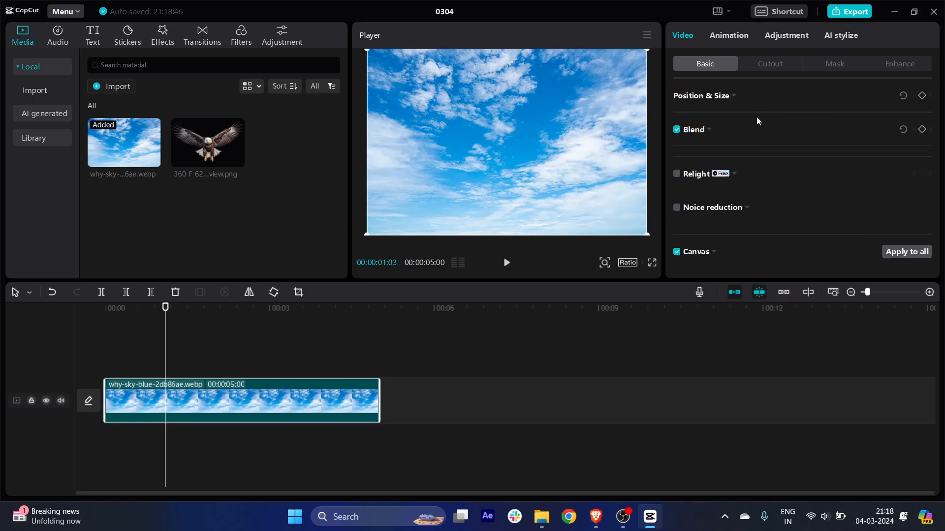
{"action": "left_click", "coordinate": [763, 67]}
{"action": "left_click", "coordinate": [734, 38]}
{"action": "left_click_drag", "start_coordinate": [217, 148], "coordinate": [104, 359]}
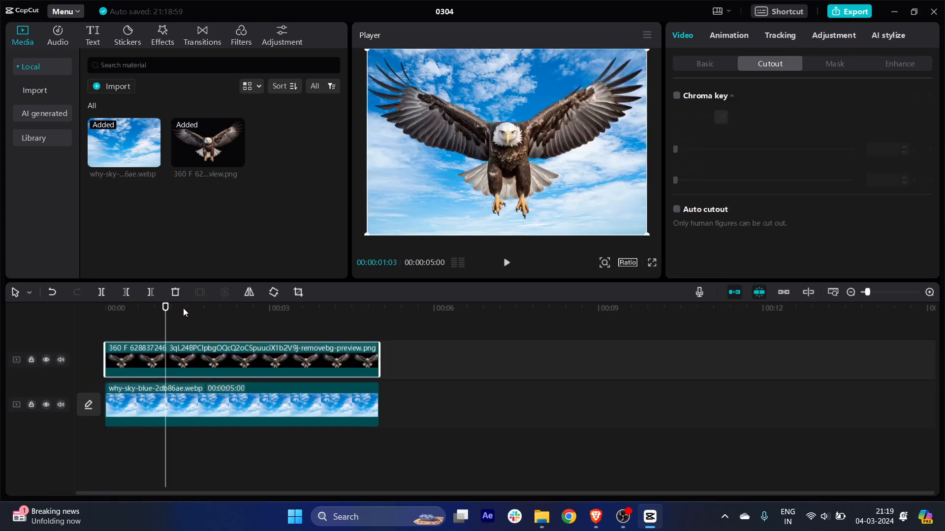
Scale the sky background clip to 132% and the eagle clip to 67%
{"action": "left_click_drag", "start_coordinate": [165, 308], "coordinate": [195, 308]}
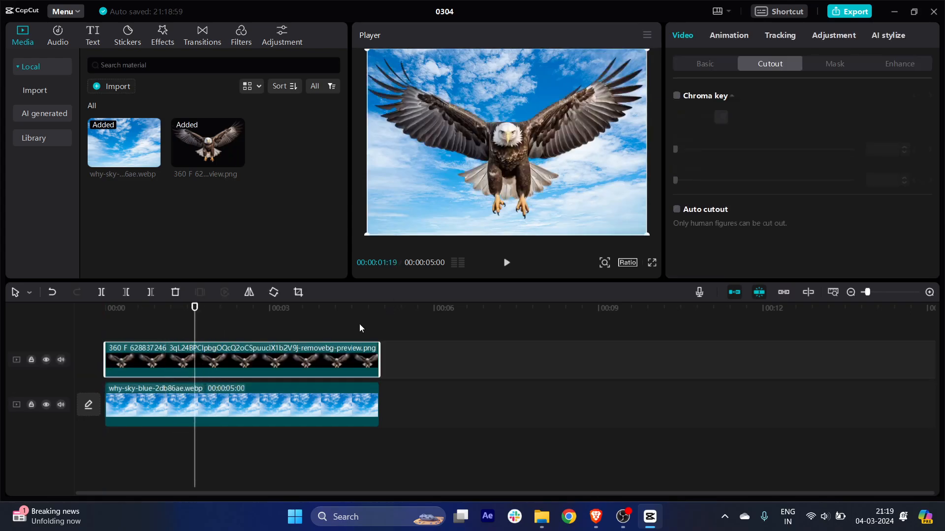
{"action": "left_click", "coordinate": [262, 406]}
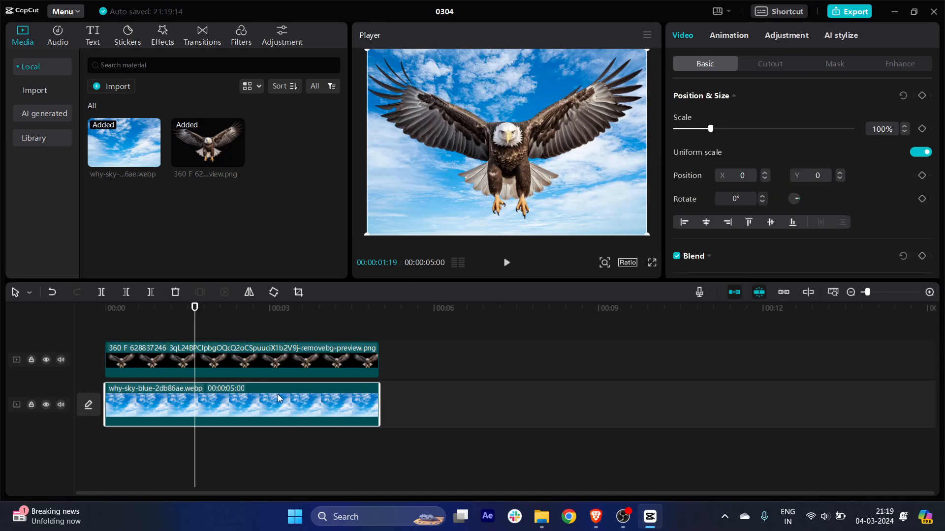
{"action": "left_click_drag", "start_coordinate": [704, 128], "coordinate": [722, 130]}
{"action": "left_click", "coordinate": [277, 360]}
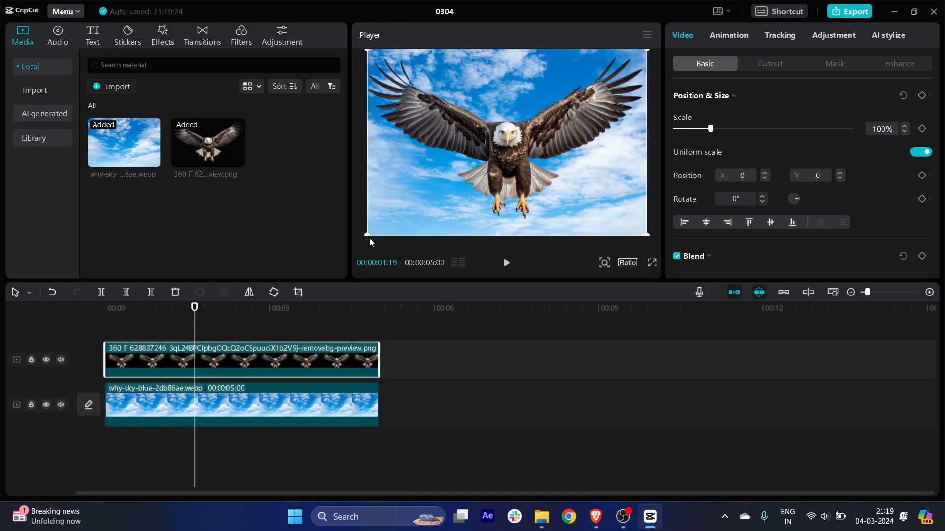
{"action": "left_click_drag", "start_coordinate": [711, 129], "coordinate": [700, 129]}
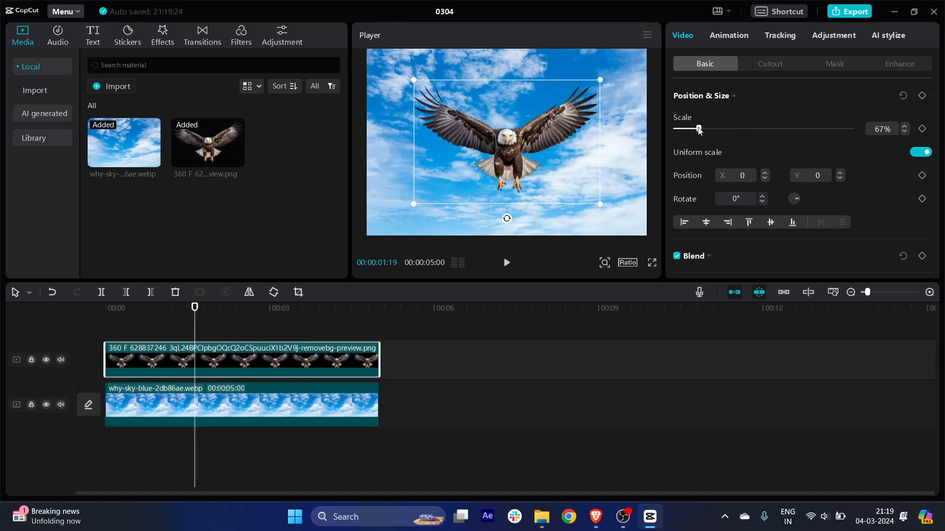
Add a scale keyframe to the eagle clip at 00:00:02:16
{"action": "left_click_drag", "start_coordinate": [200, 302], "coordinate": [106, 309]}
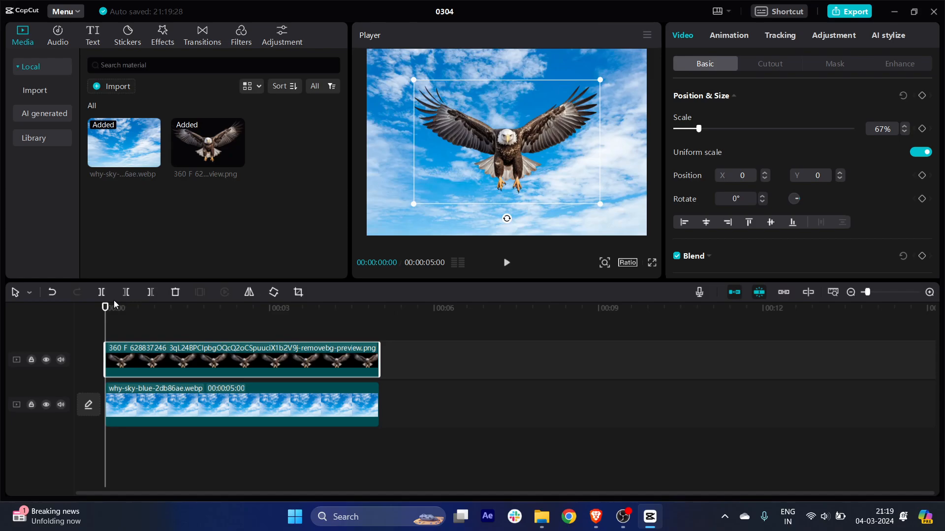
{"action": "left_click_drag", "start_coordinate": [106, 310], "coordinate": [245, 306]}
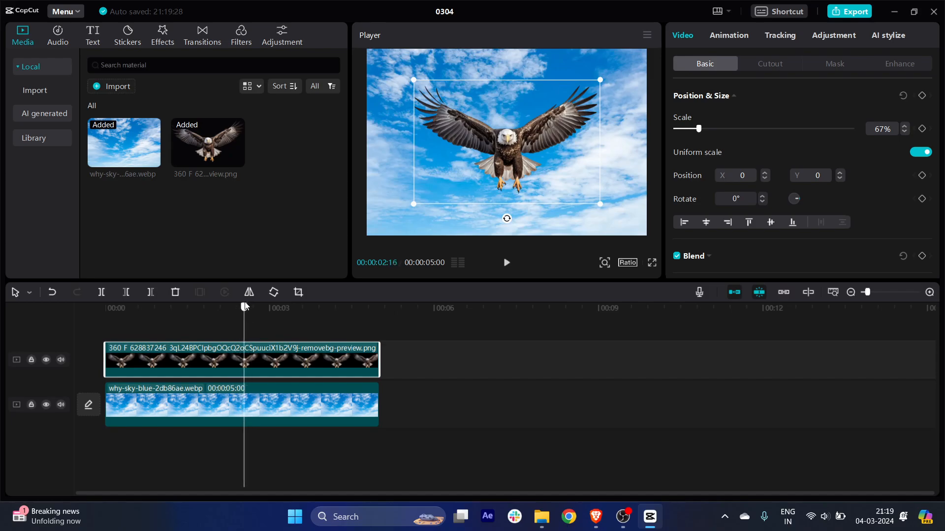
{"action": "left_click", "coordinate": [923, 129]}
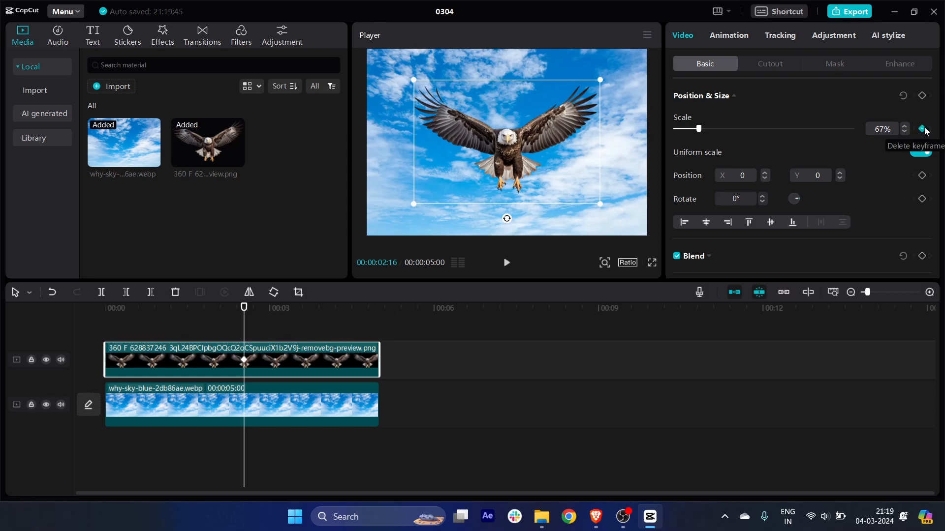
Add a second scale keyframe to the eagle clip at 00:00:02:25, with the scale at 67%
{"action": "mouse_move", "coordinate": [244, 308]}
{"action": "left_mouse_down"}
{"action": "mouse_move", "coordinate": [270, 308]}
{"action": "mouse_move", "coordinate": [261, 308]}
{"action": "left_mouse_up"}
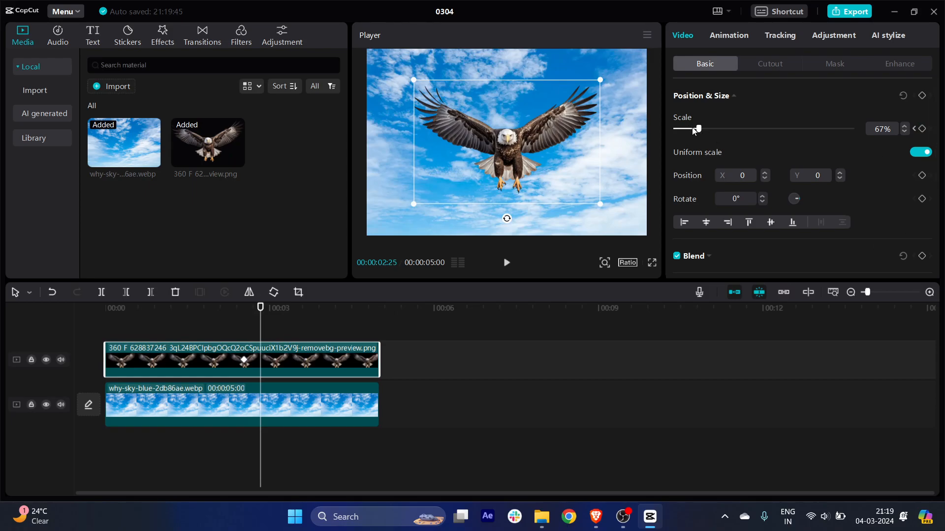
{"action": "left_click_drag", "start_coordinate": [699, 130], "coordinate": [707, 131]}
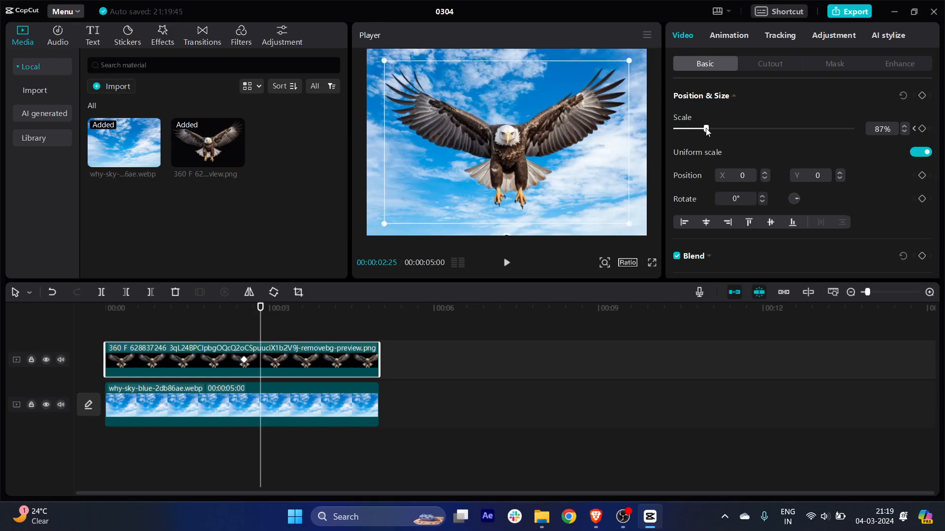
{"action": "left_click", "coordinate": [923, 129]}
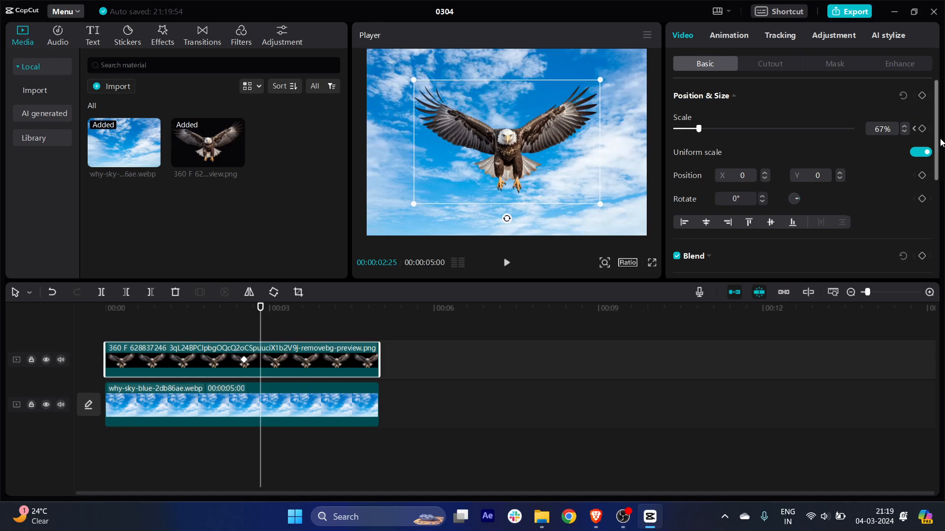
{"action": "left_click", "coordinate": [923, 129]}
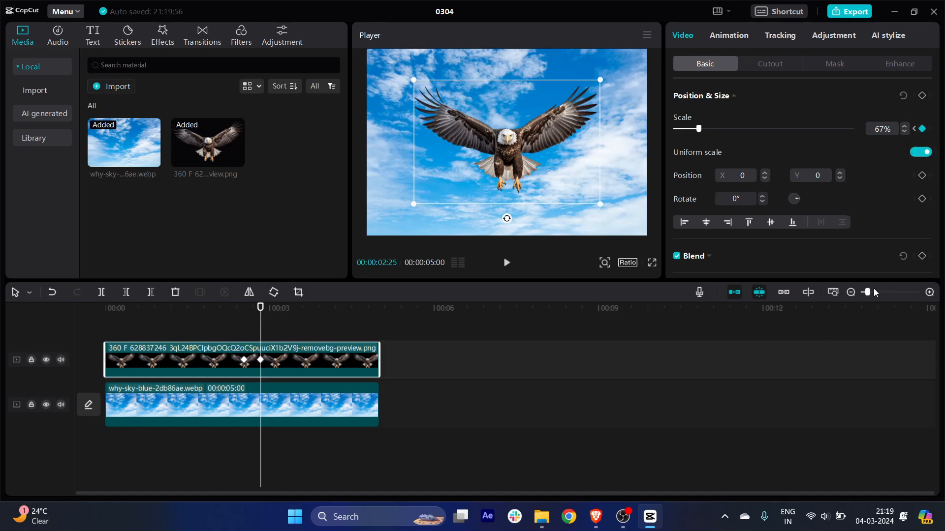
Move the playhead to 00:00:02:04 and set the sky background clip's scale to 112%
{"action": "left_click_drag", "start_coordinate": [867, 292], "coordinate": [882, 292]}
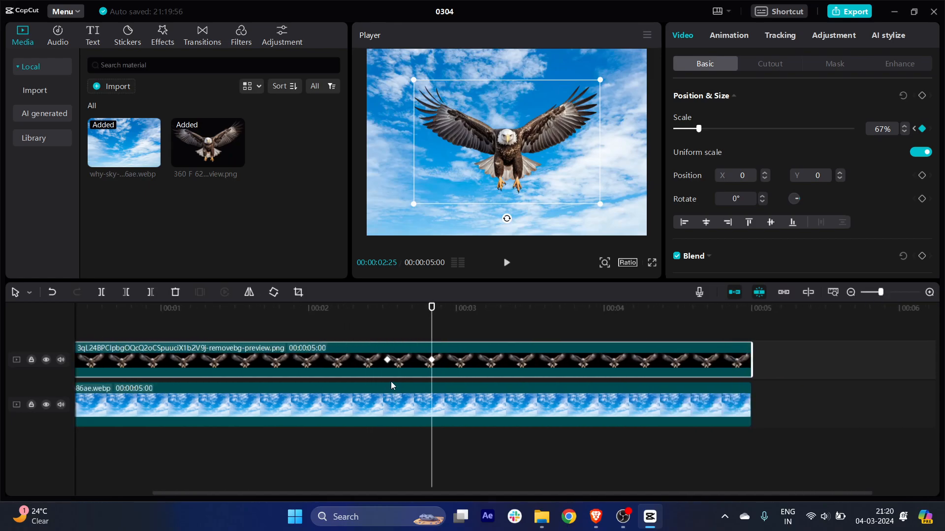
{"action": "scroll", "coordinate": [288, 466], "scroll_direction": "left", "scroll_amount": 3}
{"action": "left_click", "coordinate": [129, 310]}
{"action": "left_click_drag", "start_coordinate": [129, 311], "coordinate": [420, 311]}
{"action": "left_click", "coordinate": [449, 412]}
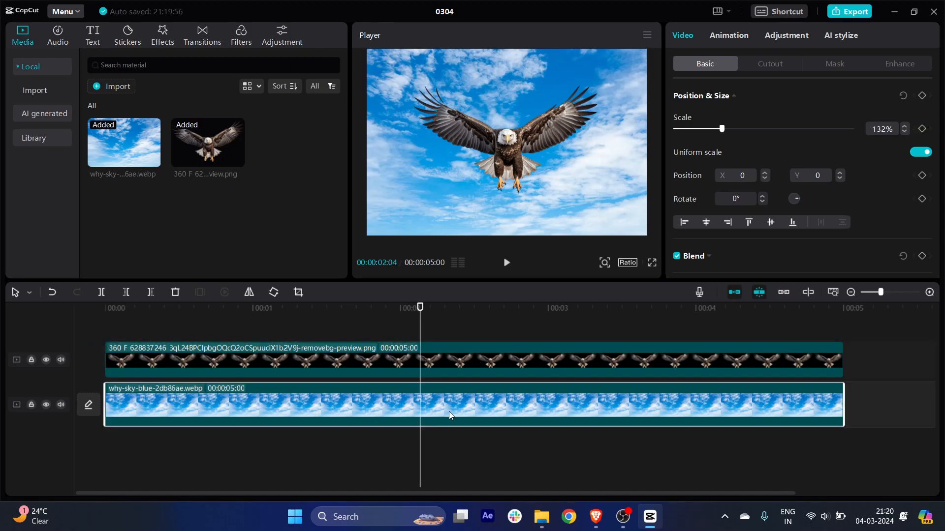
{"action": "left_click_drag", "start_coordinate": [721, 129], "coordinate": [715, 134]}
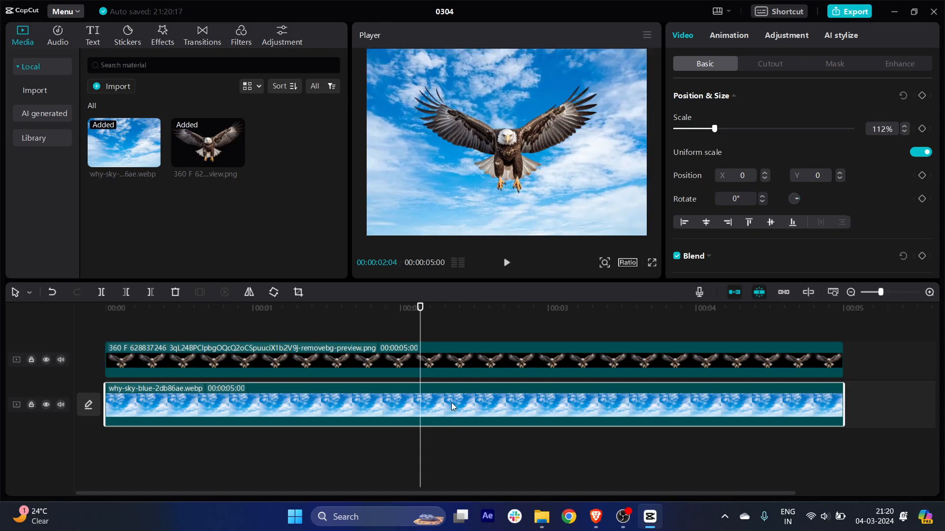
Add a scale keyframe to the sky background clip and shift it to 00:00:02:13
{"action": "left_click", "coordinate": [921, 129]}
{"action": "left_click_drag", "start_coordinate": [426, 306], "coordinate": [479, 297]}
{"action": "left_click", "coordinate": [501, 358]}
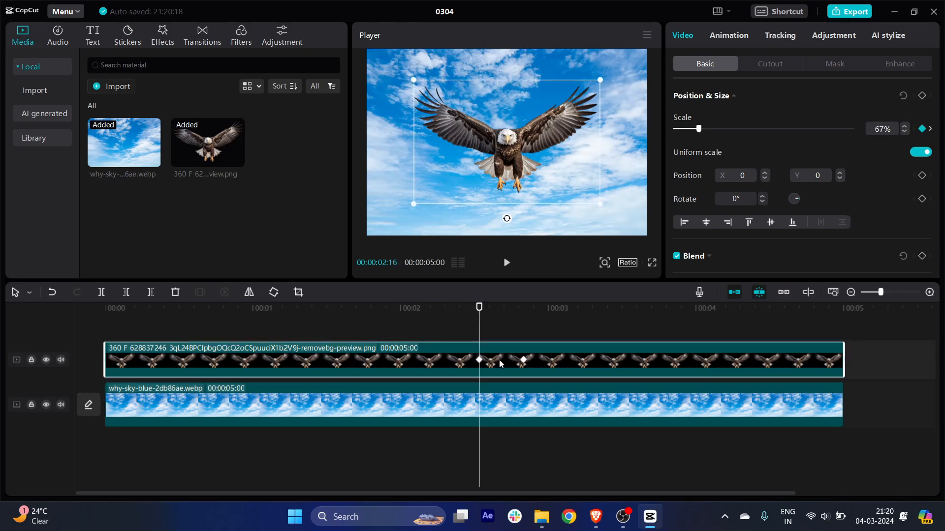
{"action": "left_click_drag", "start_coordinate": [479, 308], "coordinate": [538, 316]}
{"action": "left_click", "coordinate": [438, 399]}
{"action": "left_click", "coordinate": [421, 402]}
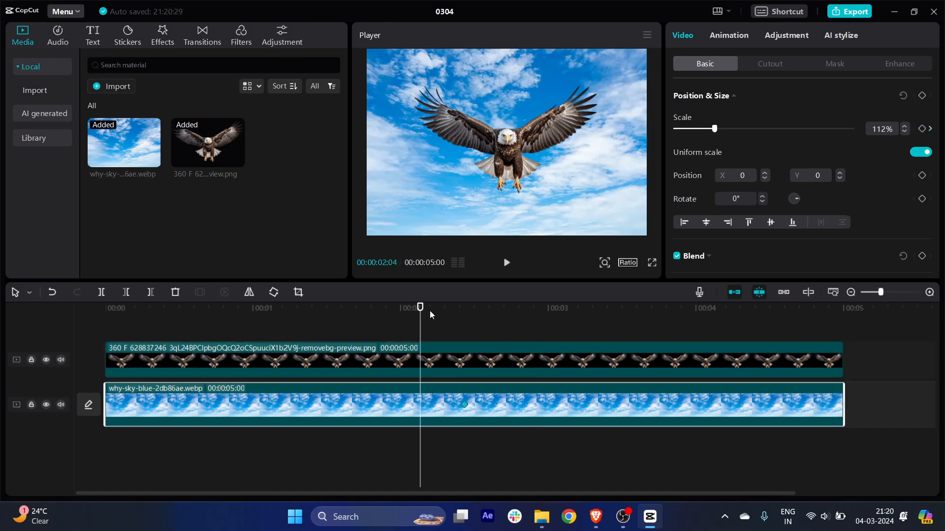
Add a second scale keyframe to the sky background clip at 00:00:02:28, with the scale at 112%
{"action": "left_click", "coordinate": [461, 356]}
{"action": "left_click_drag", "start_coordinate": [418, 318], "coordinate": [535, 328]}
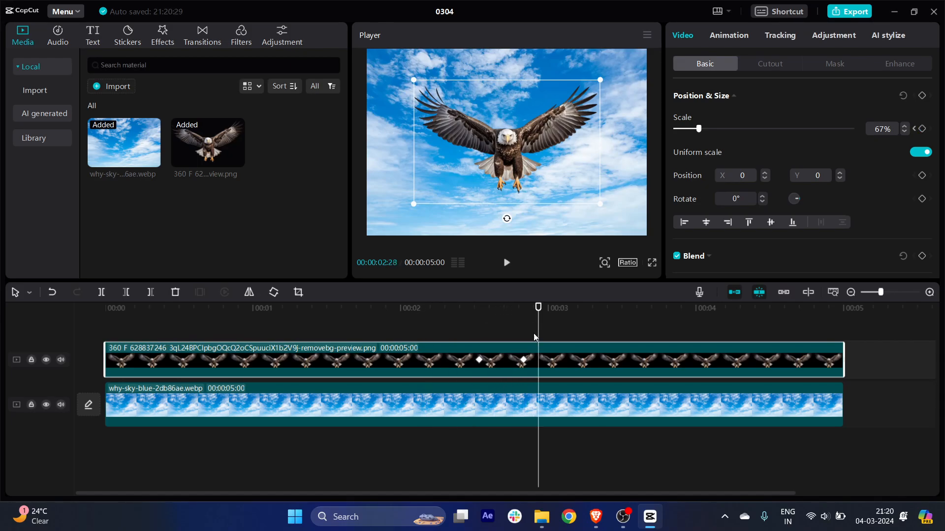
{"action": "left_click", "coordinate": [525, 410]}
{"action": "left_click_drag", "start_coordinate": [716, 130], "coordinate": [712, 130]}
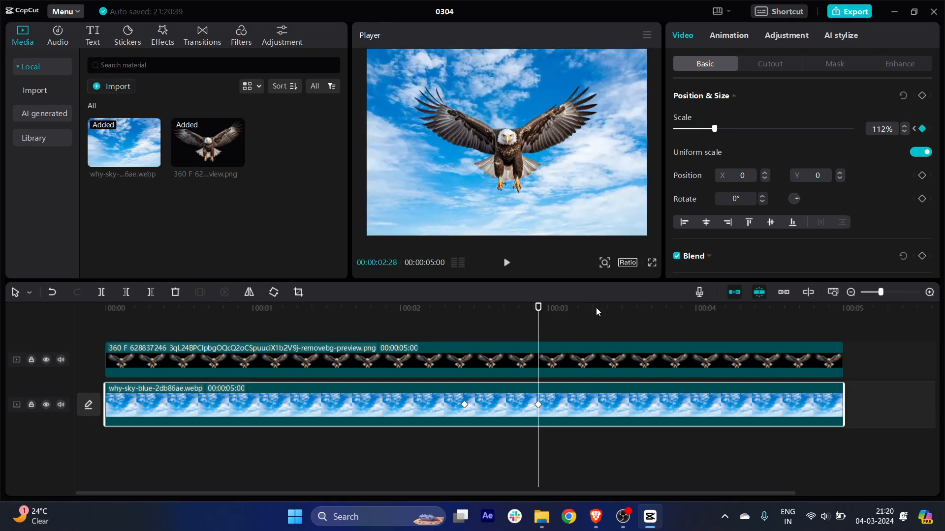
Play the composition from 00:00:01:15 in full screen to check the animation, and return to the editor
{"action": "left_click_drag", "start_coordinate": [538, 307], "coordinate": [326, 308]}
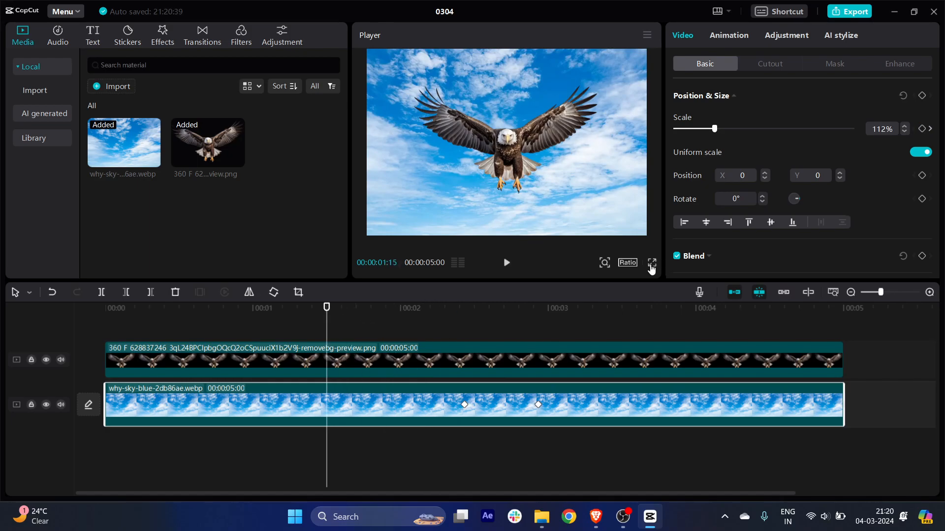
{"action": "left_click", "coordinate": [506, 262]}
{"action": "left_click", "coordinate": [507, 263]}
{"action": "left_click", "coordinate": [652, 264]}
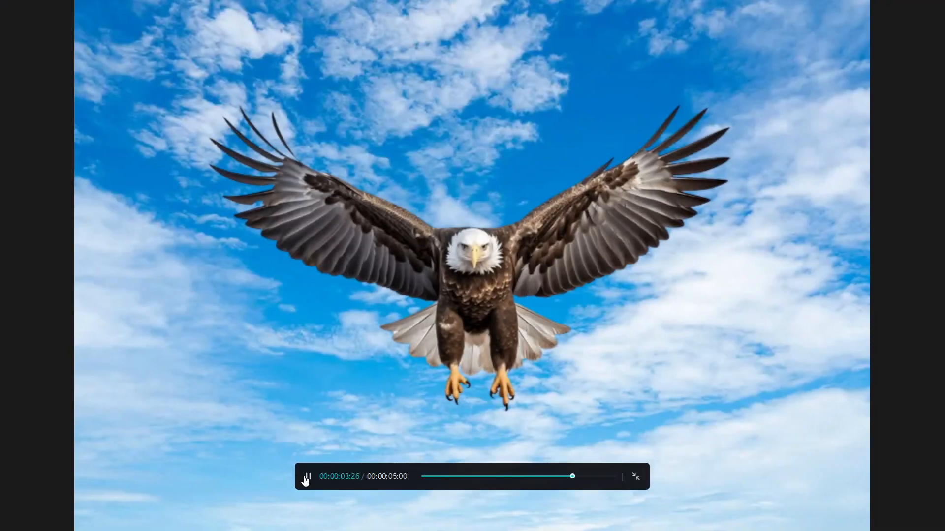
{"action": "left_click", "coordinate": [634, 479]}
{"action": "key", "text": "space"}
Set the eagle clip's scale to 87% at its second keyframe, at 00:00:02:25
{"action": "left_click_drag", "start_coordinate": [276, 308], "coordinate": [521, 316]}
{"action": "left_click", "coordinate": [481, 365]}
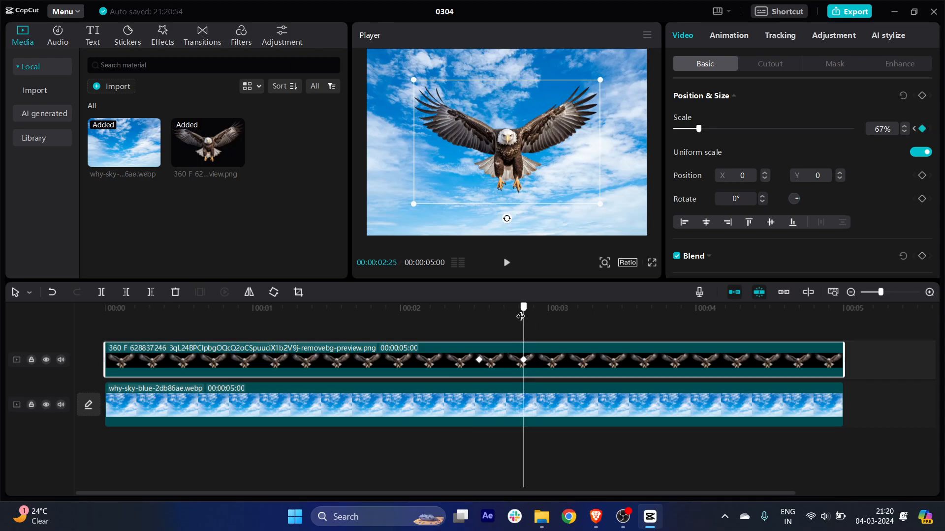
{"action": "left_click_drag", "start_coordinate": [699, 129], "coordinate": [706, 129]}
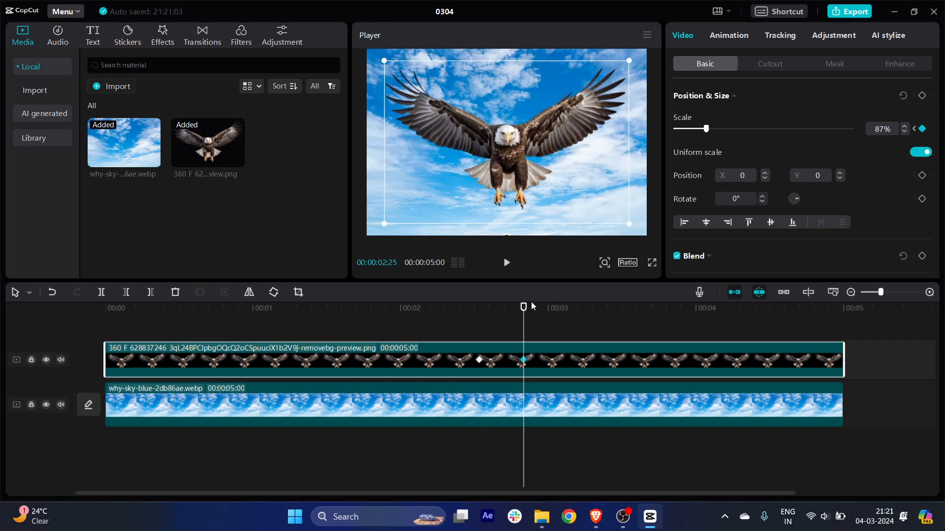
Play back the eagle's scale animation from just before its first keyframe
{"action": "left_click_drag", "start_coordinate": [523, 309], "coordinate": [456, 304]}
{"action": "left_click", "coordinate": [506, 263]}
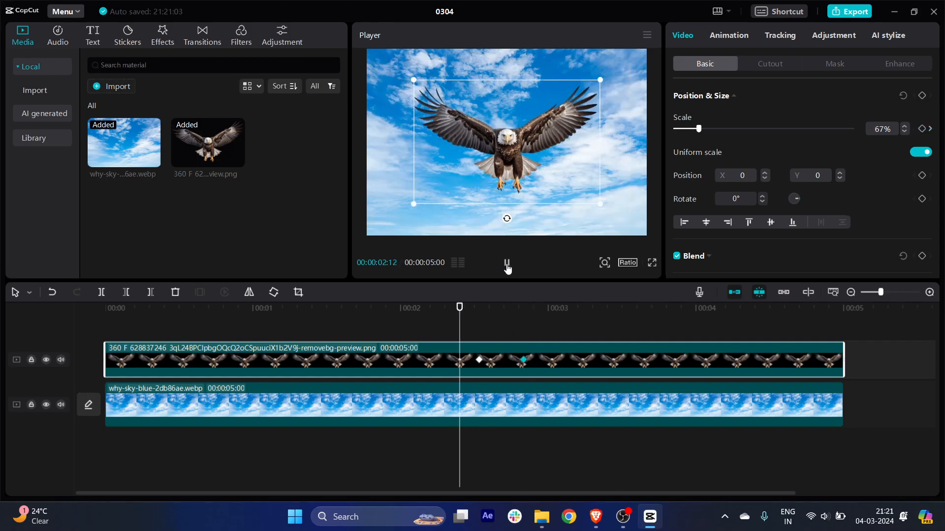
{"action": "left_click", "coordinate": [506, 263]}
Set the sky background clip's scale to 162% at its first keyframe, at 00:00:02:13
{"action": "left_click", "coordinate": [485, 403]}
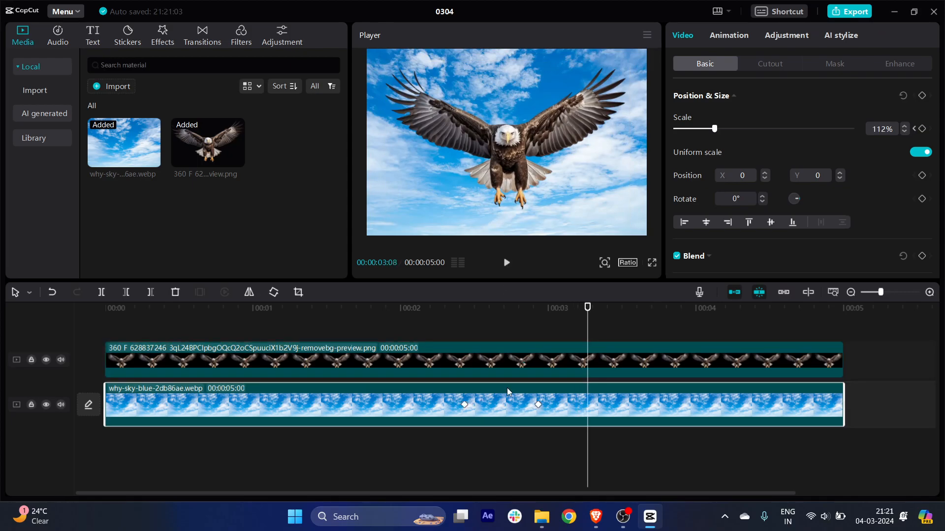
{"action": "left_click_drag", "start_coordinate": [588, 308], "coordinate": [474, 306]}
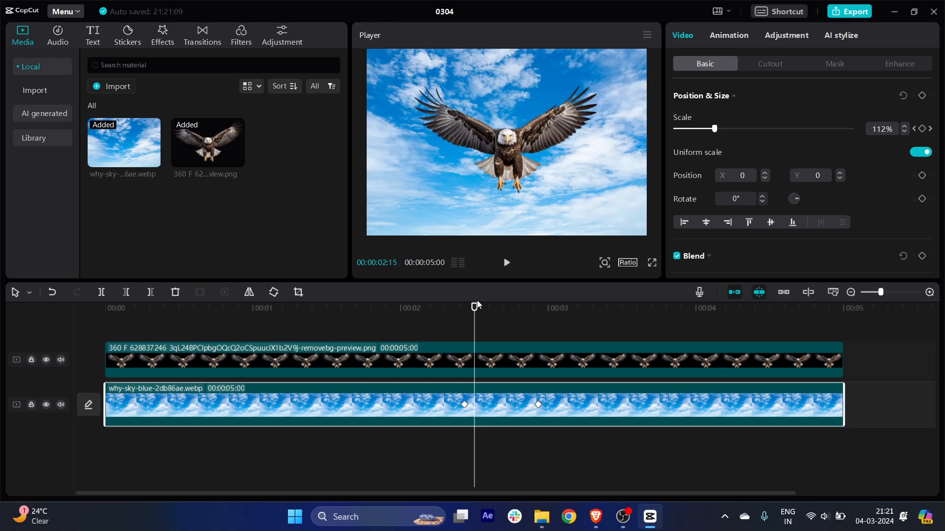
{"action": "left_click_drag", "start_coordinate": [474, 308], "coordinate": [465, 310]}
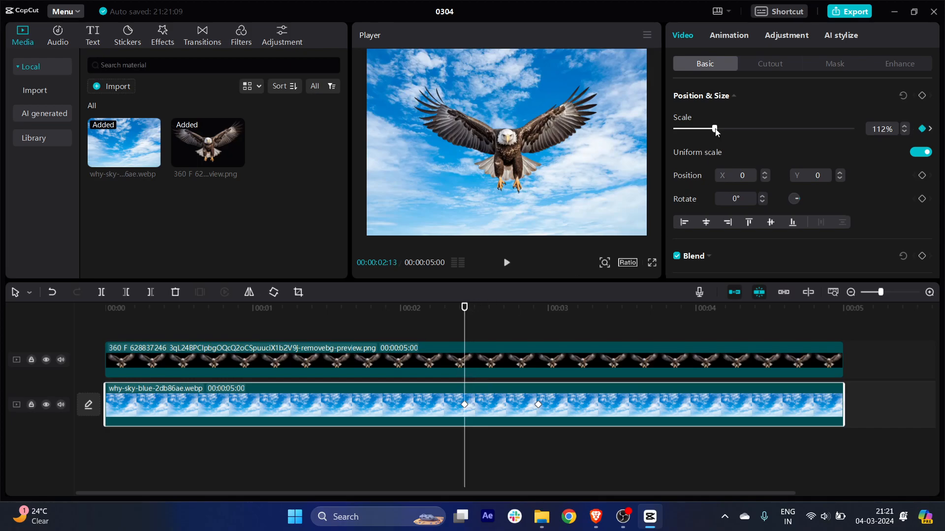
{"action": "left_click_drag", "start_coordinate": [716, 131], "coordinate": [733, 131]}
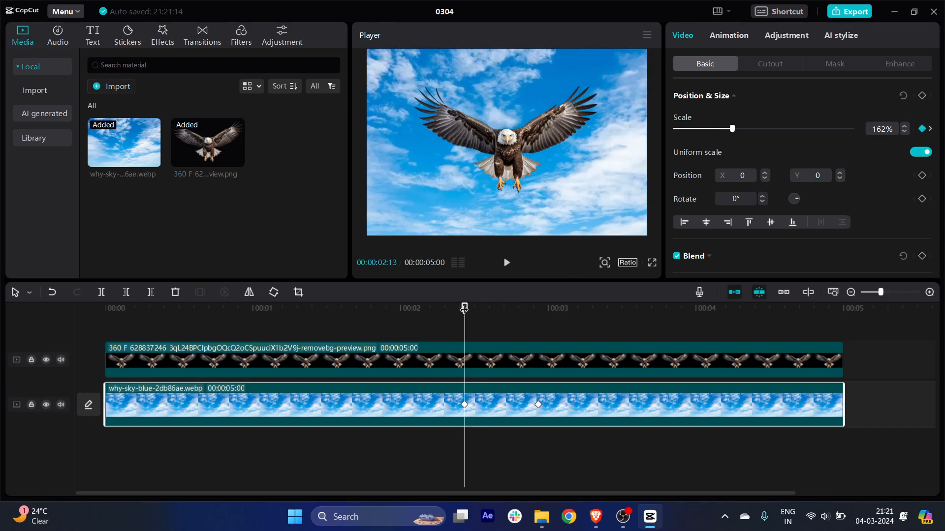
Replay the section around the keyframes several times to check the combined eagle and sky zoom
{"action": "key", "text": "space"}
{"action": "left_click", "coordinate": [445, 310]}
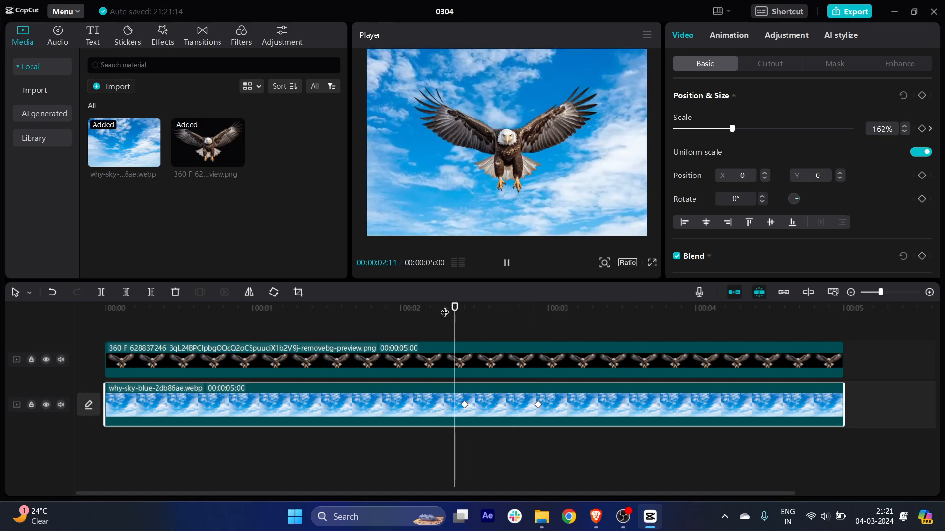
{"action": "left_click", "coordinate": [443, 313]}
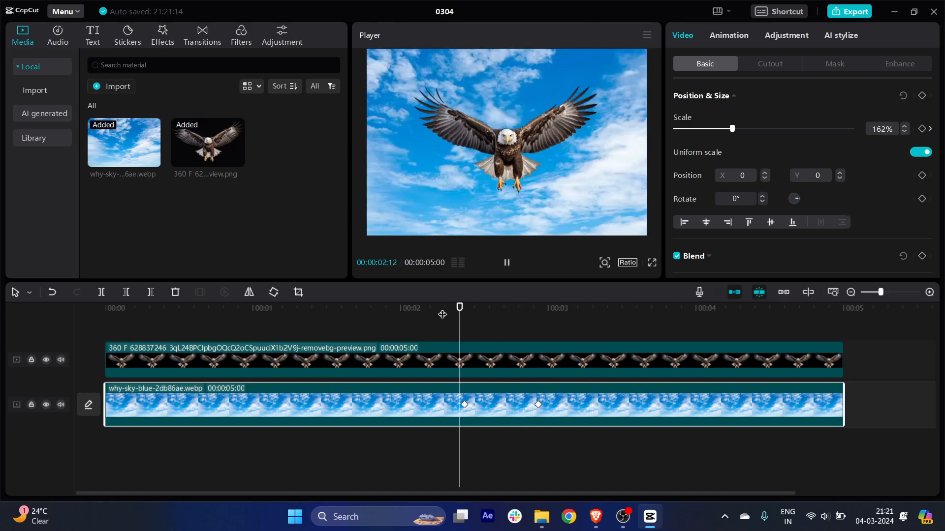
{"action": "left_click", "coordinate": [442, 314]}
{"action": "key", "text": "space"}
{"action": "key", "text": "space"}
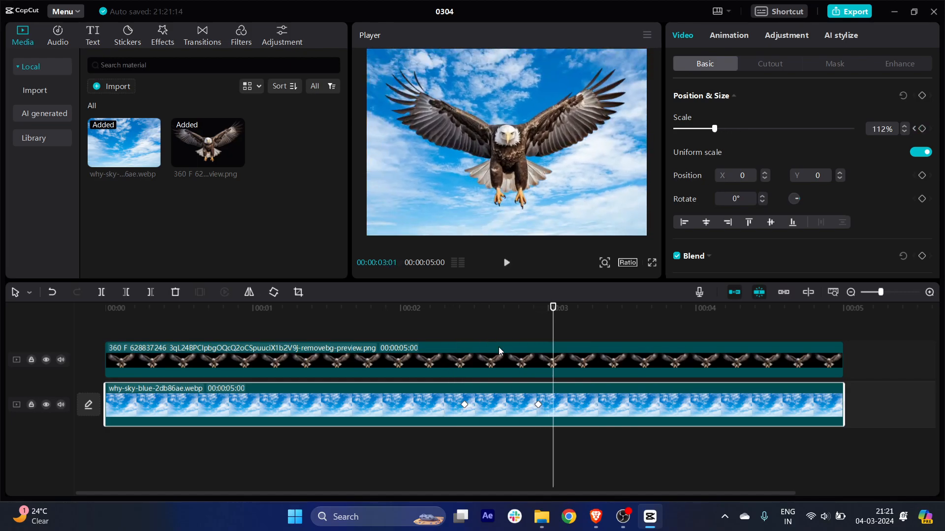
{"action": "left_click", "coordinate": [511, 312]}
{"action": "left_click", "coordinate": [414, 313]}
{"action": "key", "text": "space"}
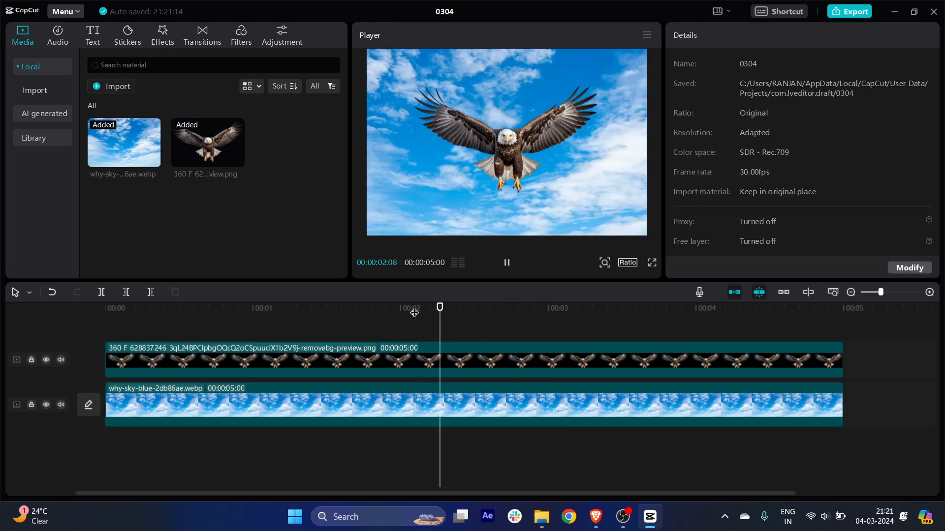
{"action": "key", "text": "space"}
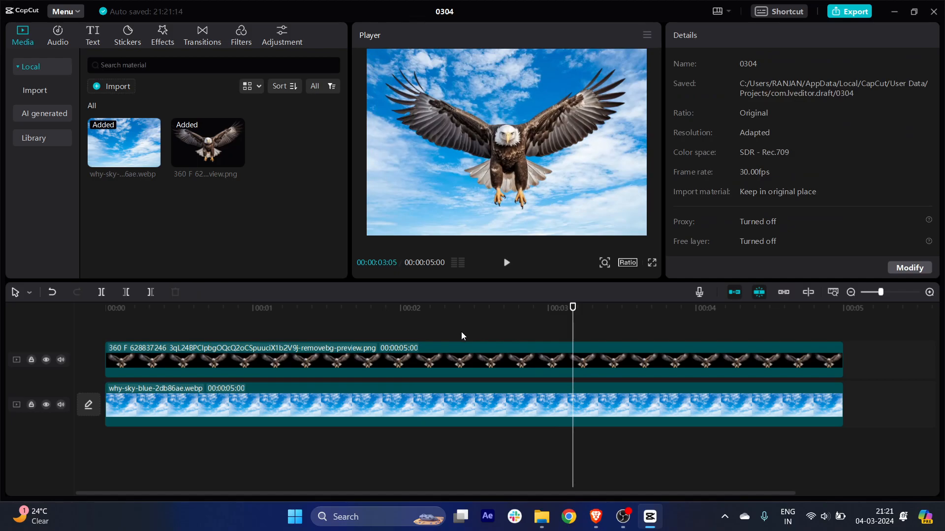